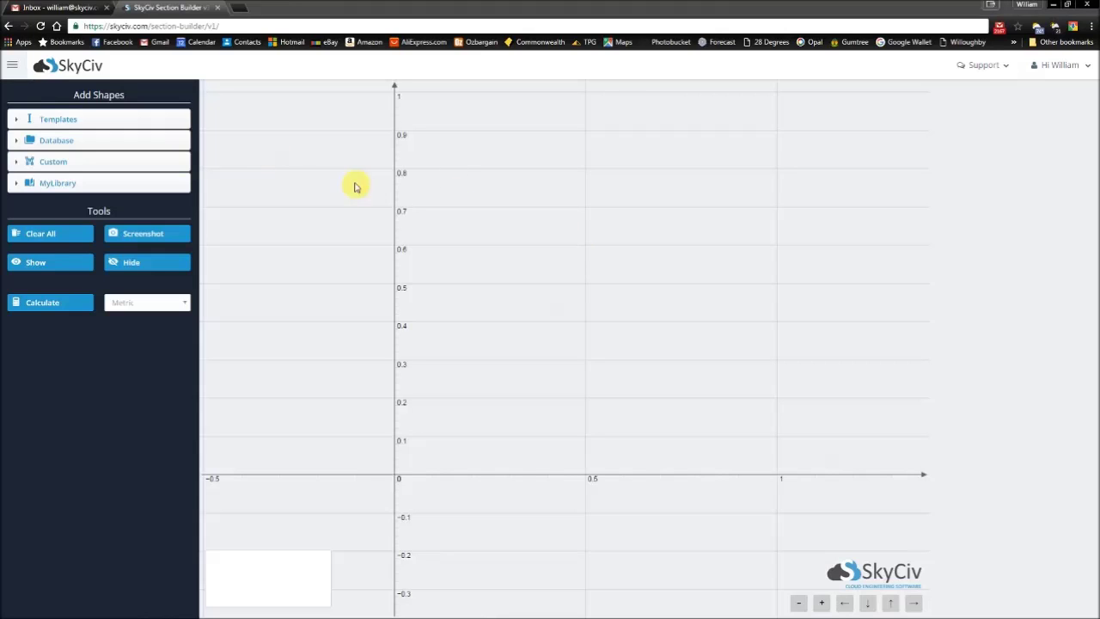
Expand the Custom section to show Add Points Shape, Add Line Shape and Import DXF File.
left_click(170, 163)
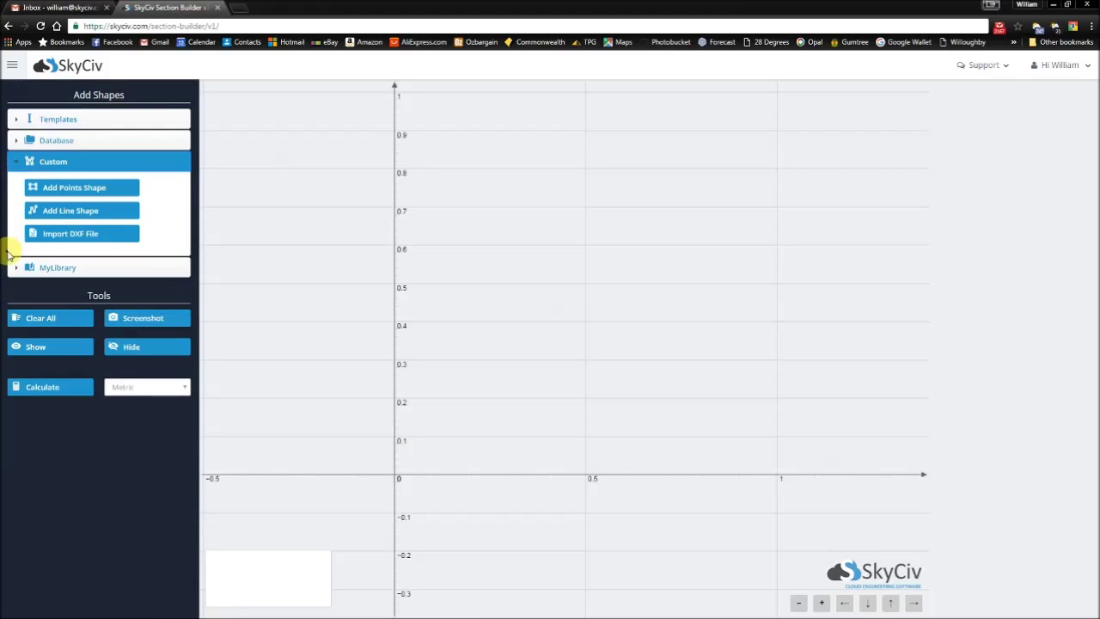
Import Hexagon.DXF as a custom shape and select the hexagon on the canvas.
left_click(86, 243)
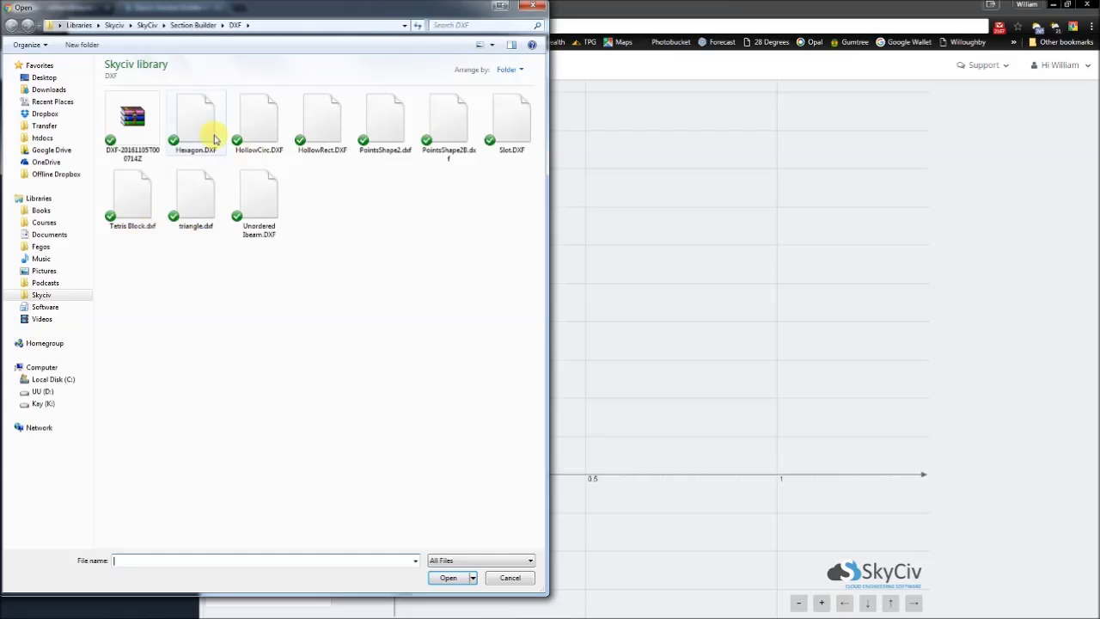
left_click(214, 139)
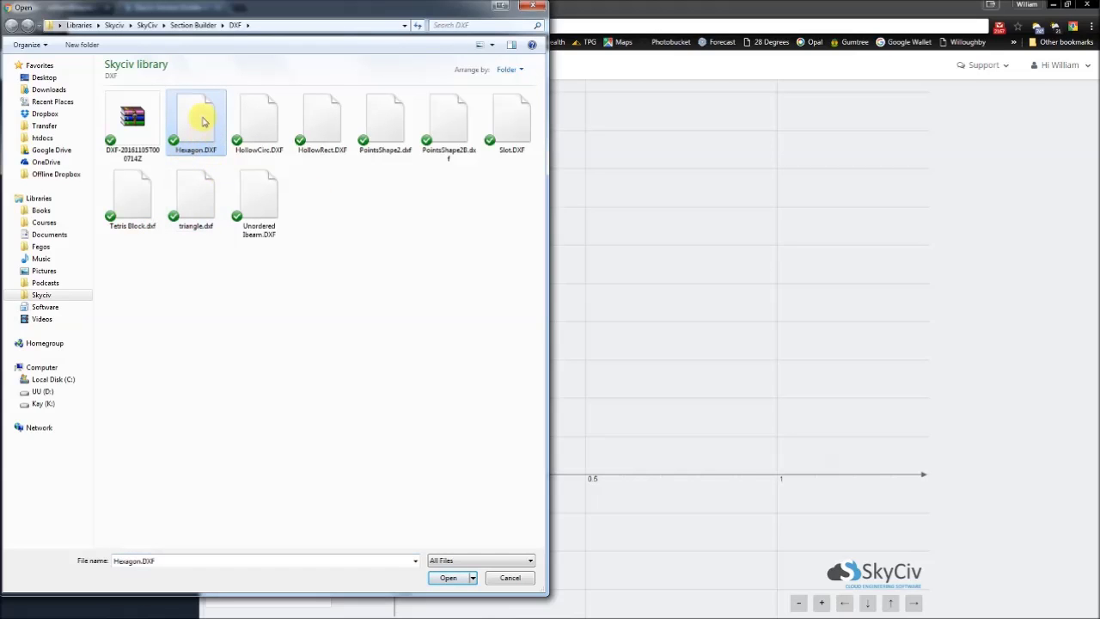
double_click(202, 118)
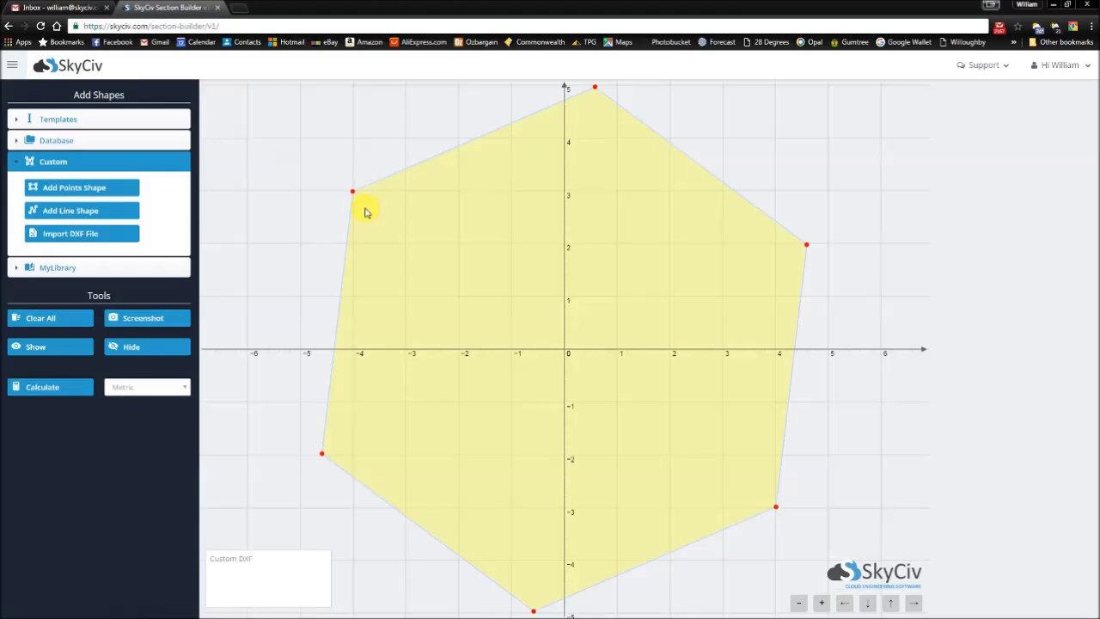
left_click(670, 330)
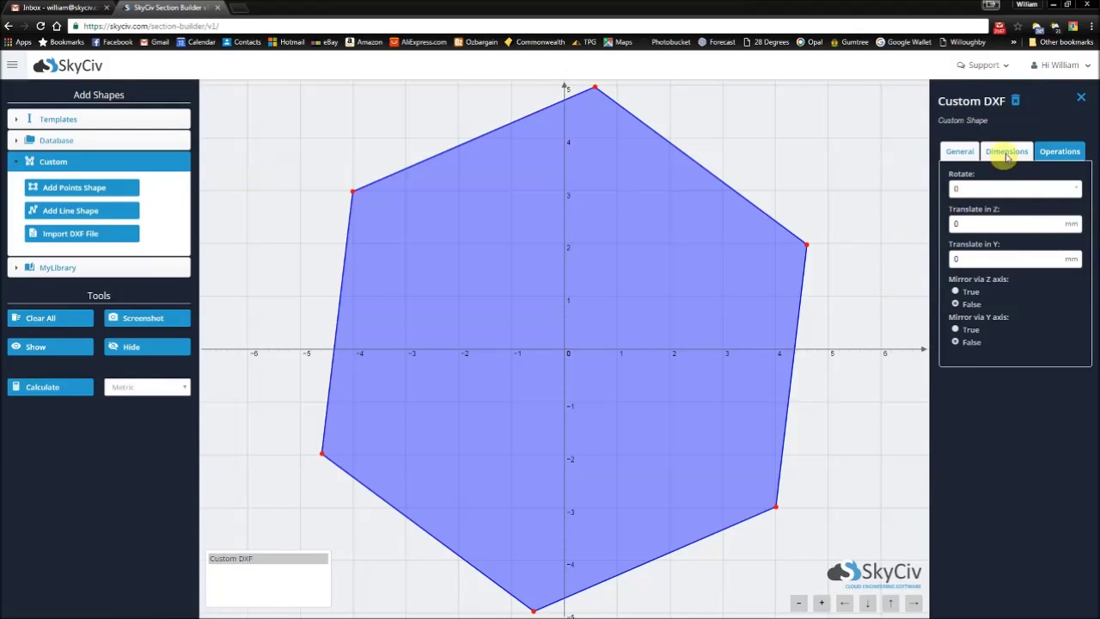
Try a rotation of 30 and translations of 20 along Z and Y on the hexagon.
double_click(973, 191)
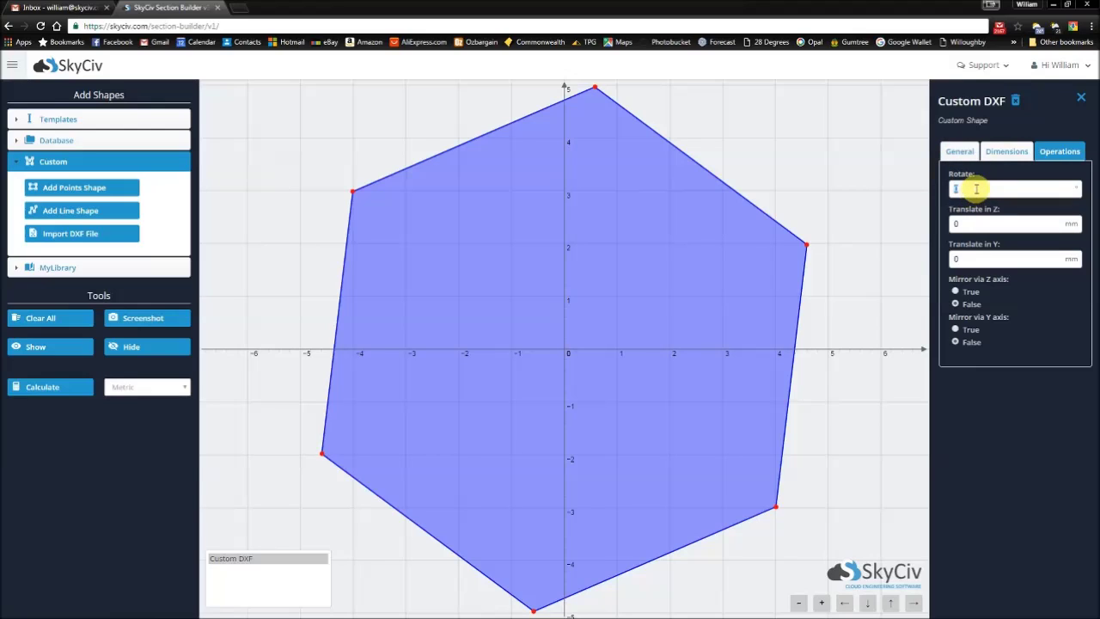
type("30")
double_click(995, 222)
type("20")
double_click(988, 258)
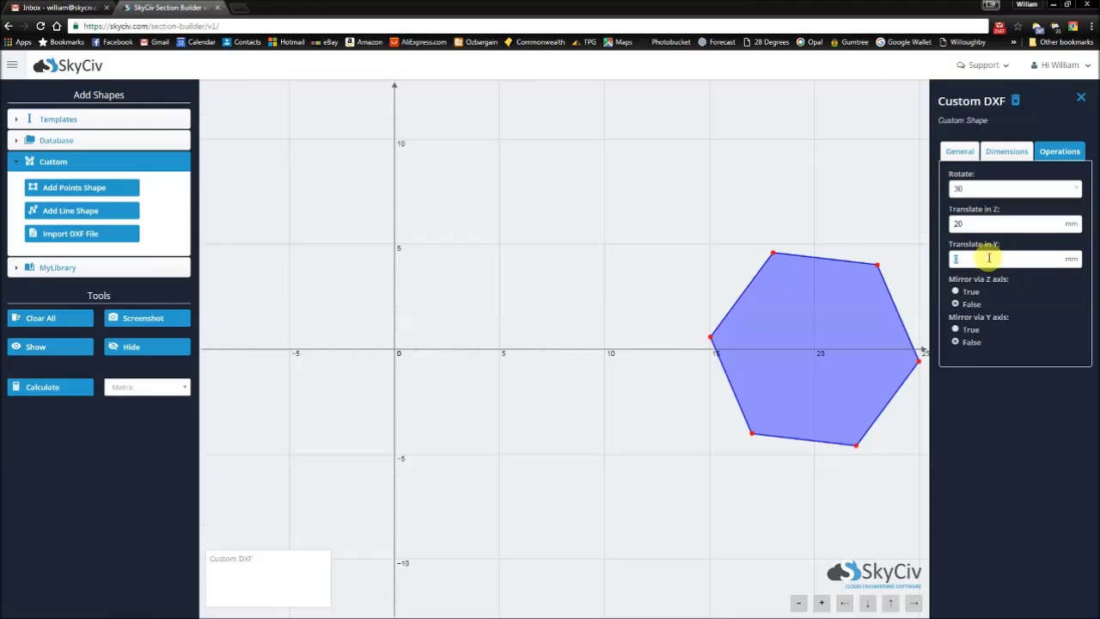
type("20")
Set Mirror via Y axis to True and reset rotation and Z/Y translations to 0.
left_click(969, 292)
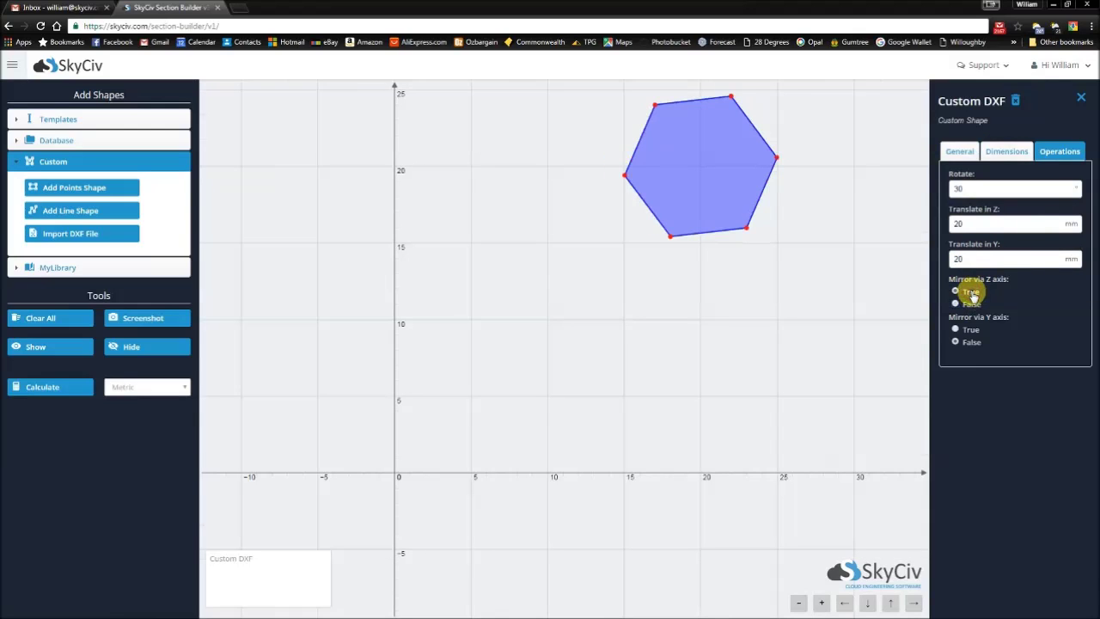
left_click(970, 303)
left_click(969, 329)
left_click(969, 342)
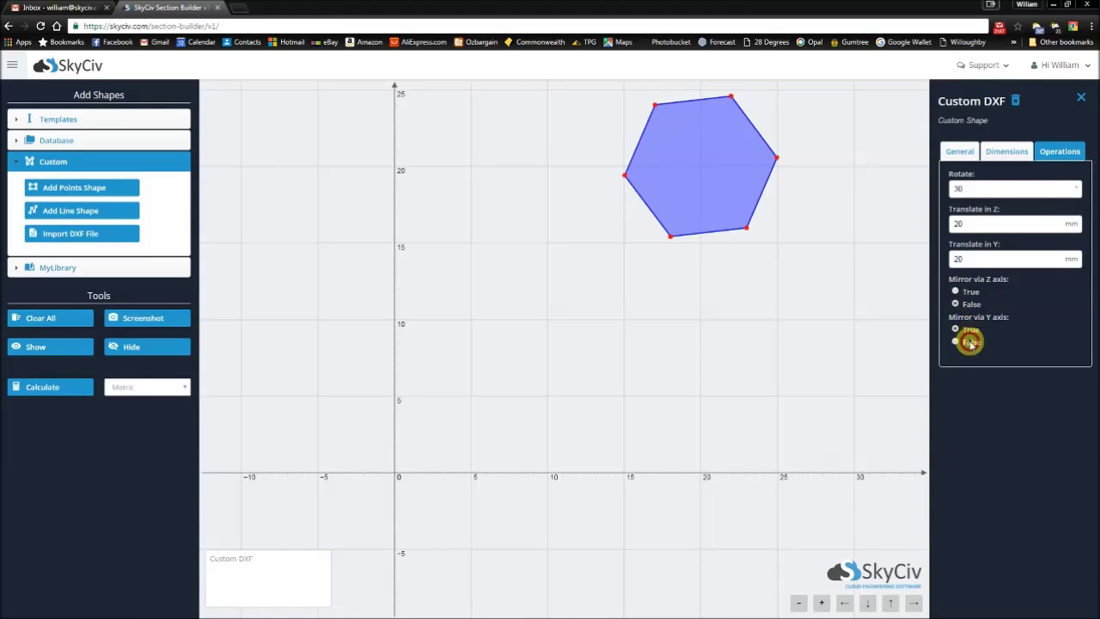
double_click(980, 189)
type("0")
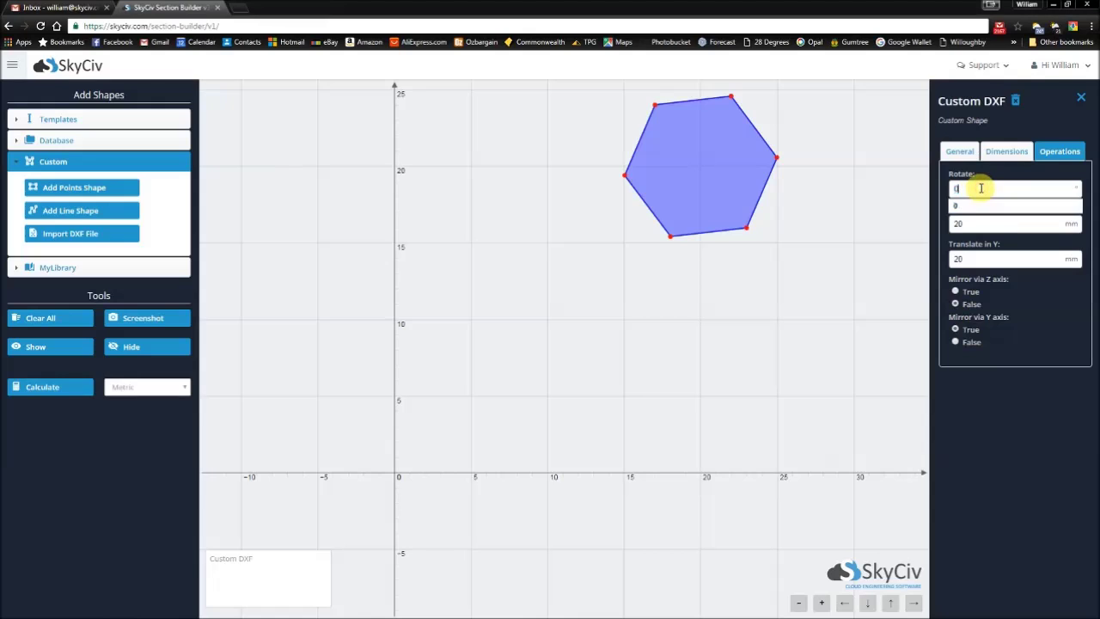
key("Tab")
type("0")
key("Tab")
type("0")
key("Tab")
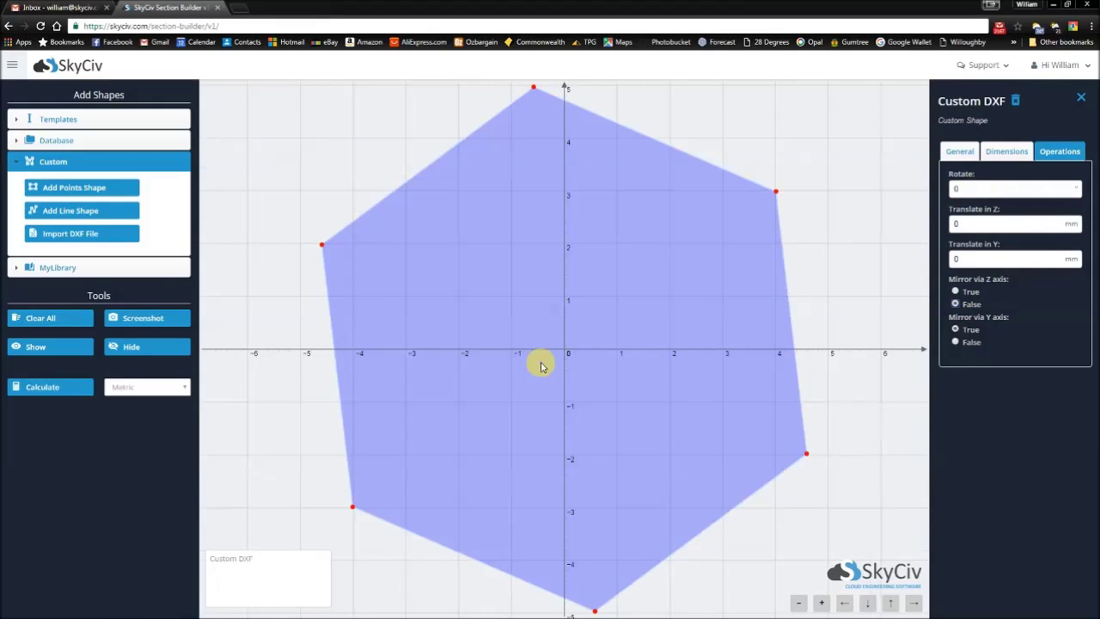
Calculate the hexagon's properties: area 64.95191 mm², Iz and Iy 338.29117 mm⁴.
left_click(40, 389)
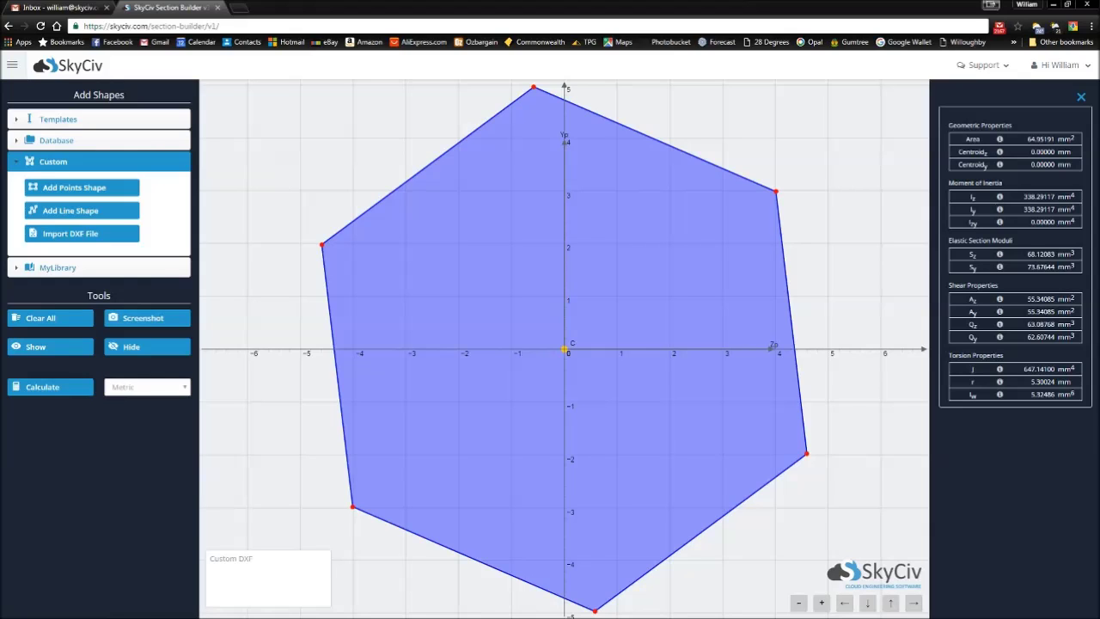
Clear all shapes from the section canvas.
left_click(41, 318)
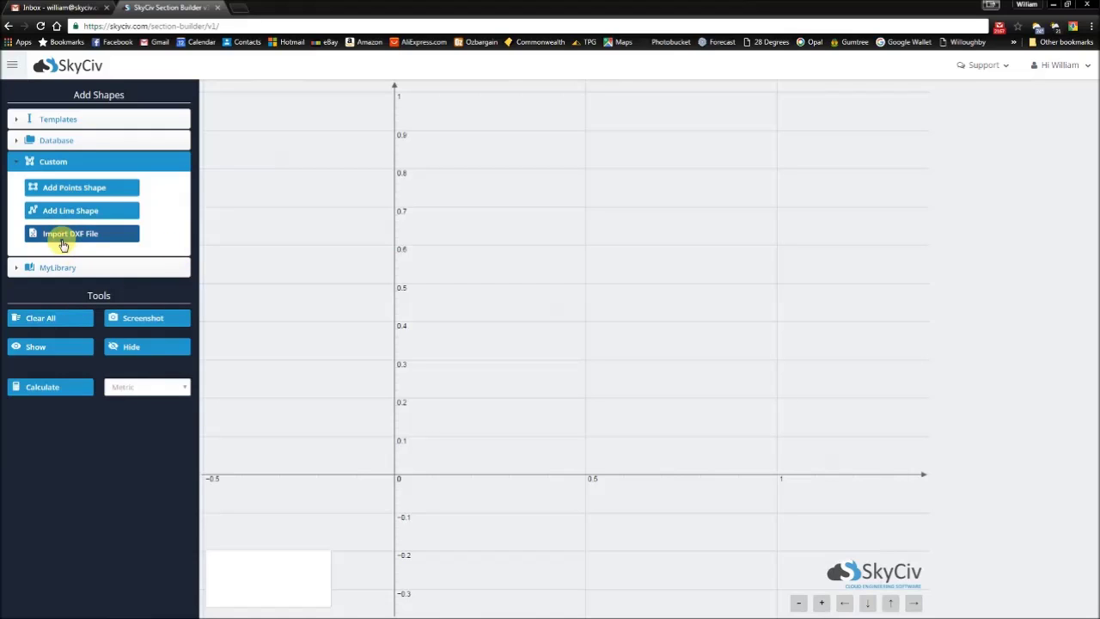
Launch SkyCiv S3D from the apps sidebar in a new tab and switch to it.
left_click(11, 72)
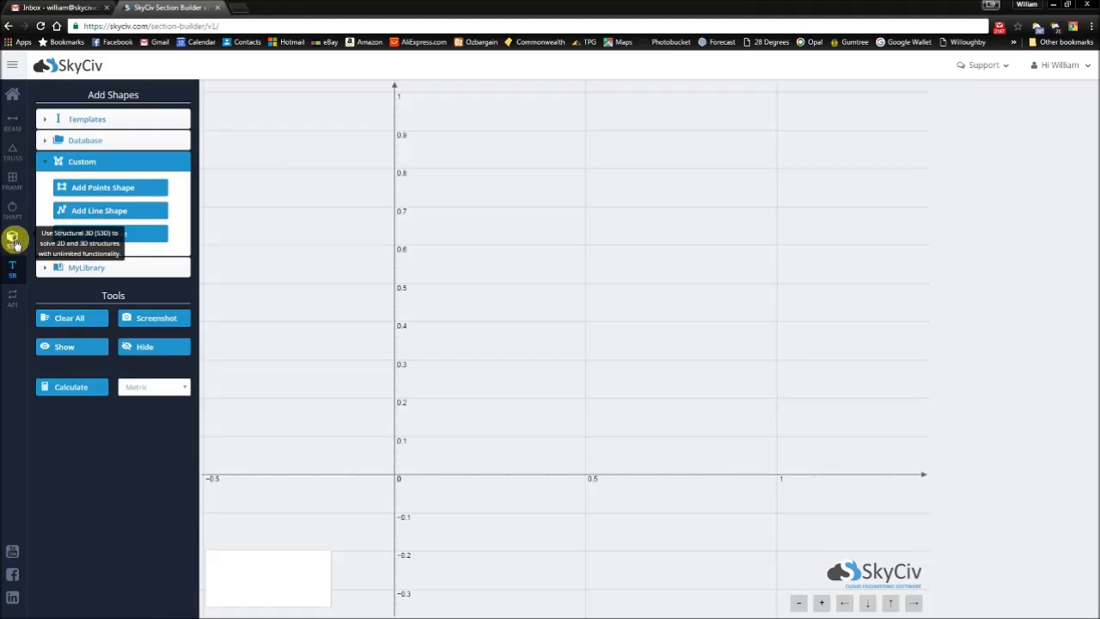
left_click(13, 243)
left_click(261, 8)
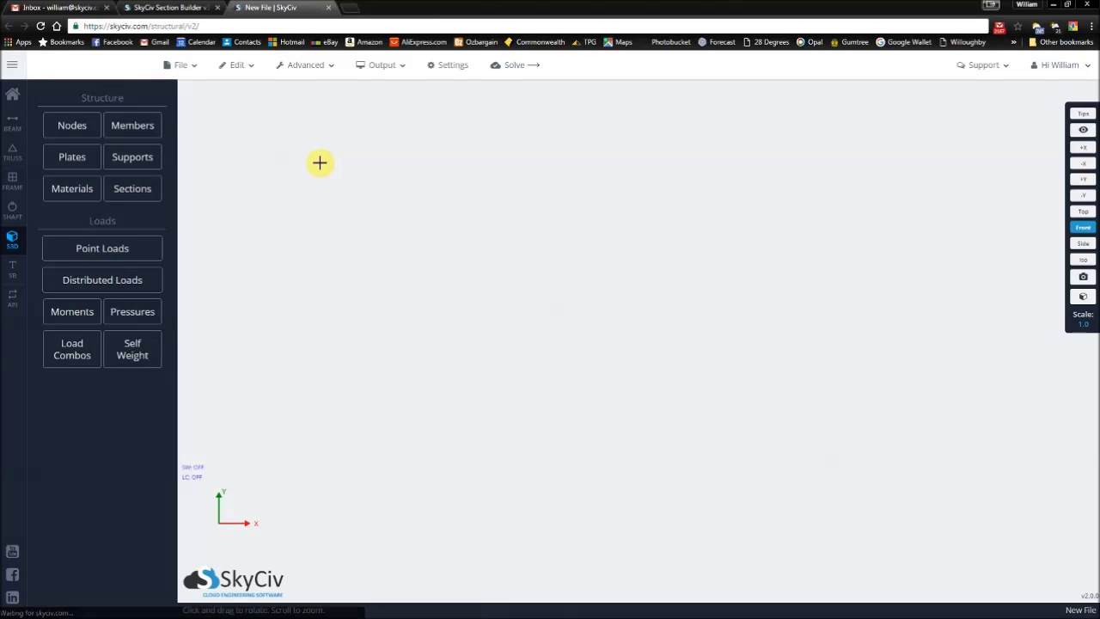
Add node 1 at the origin, node 2, and node 3 at X 5, Y 3, then return to Section Builder.
left_click(69, 128)
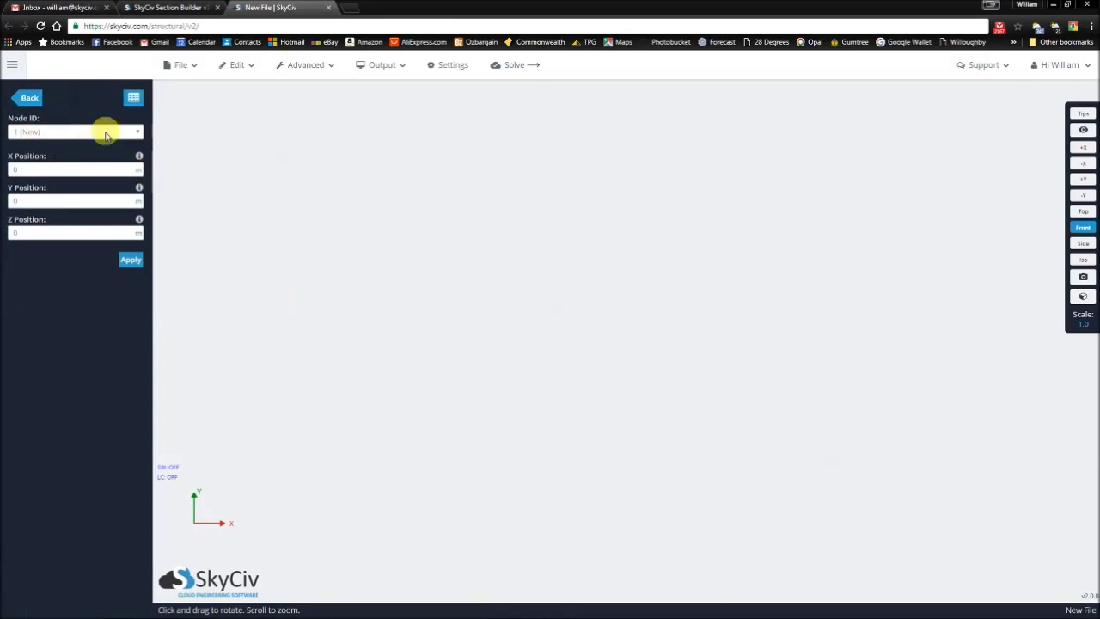
left_click(129, 260)
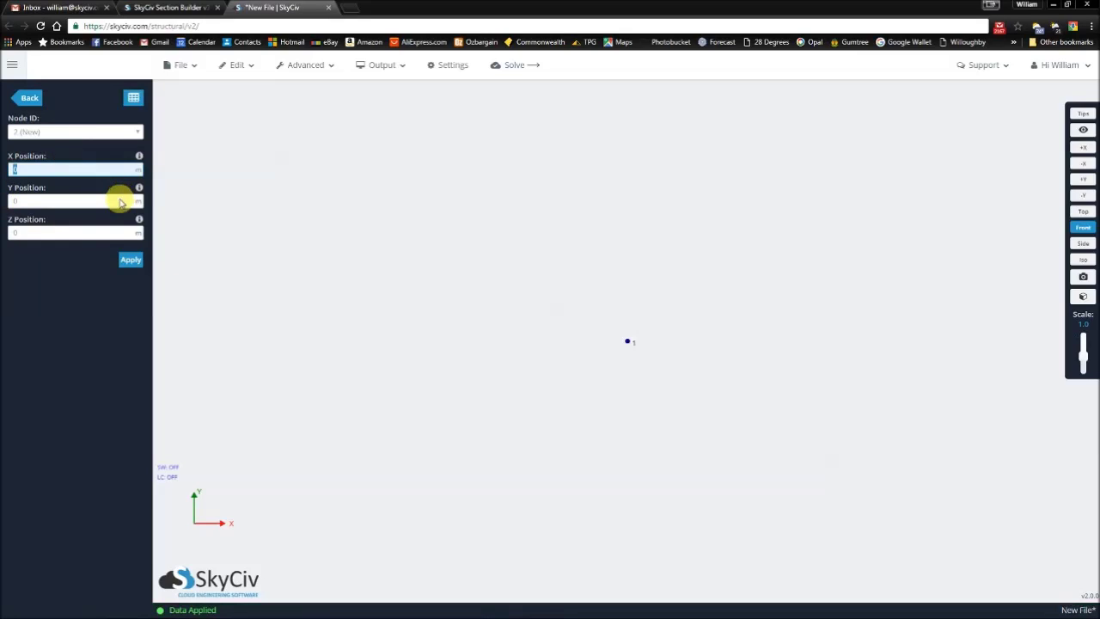
left_click(118, 200)
left_click(121, 258)
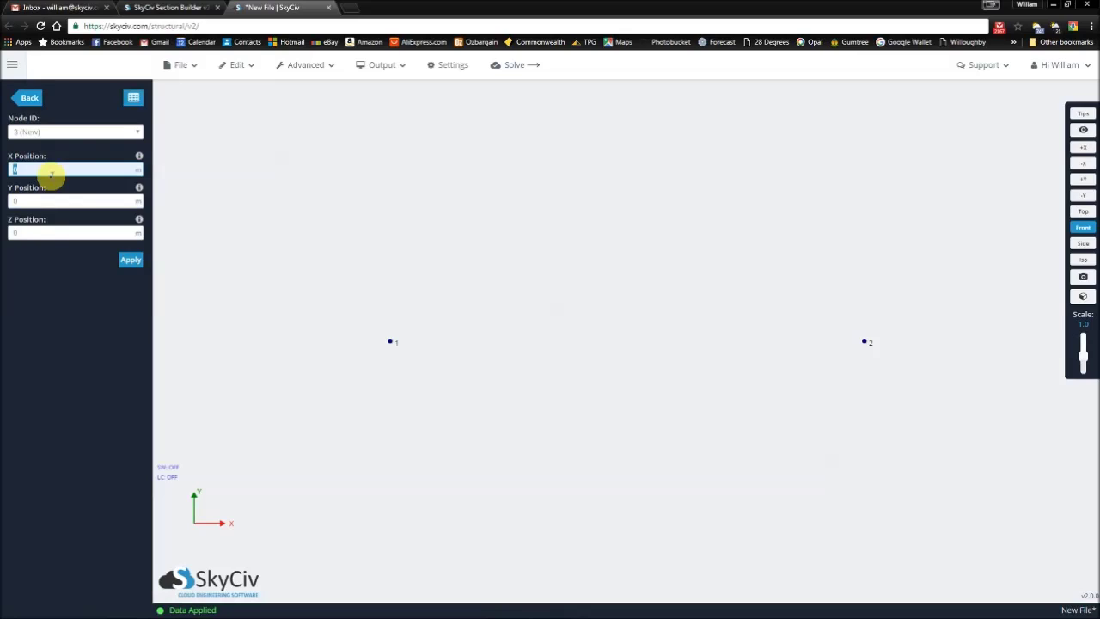
type("5")
key("Tab")
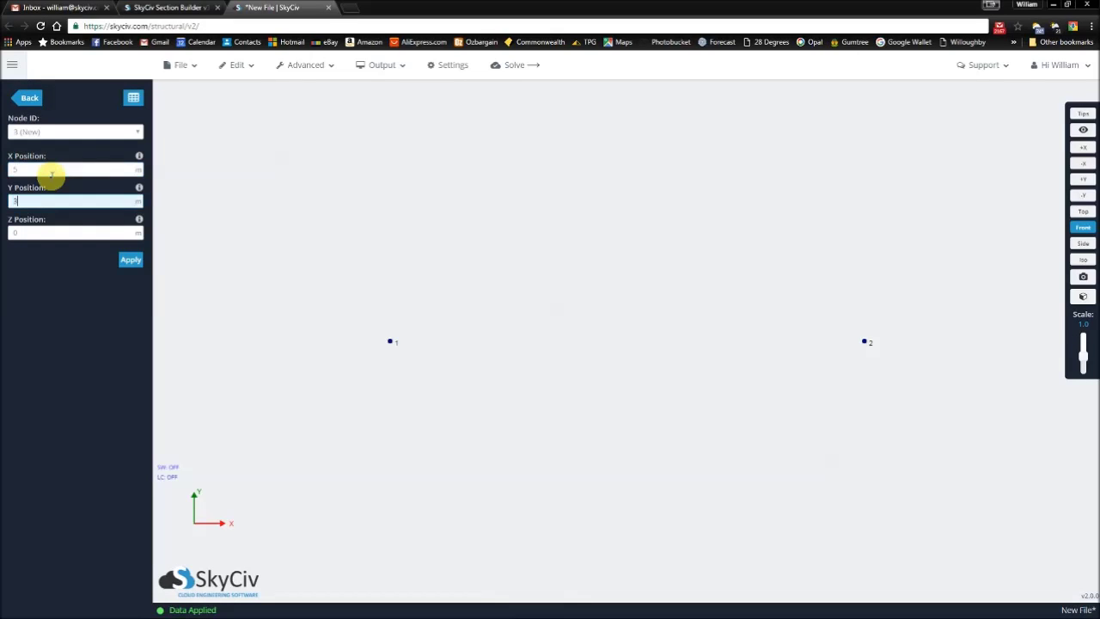
left_click(130, 261)
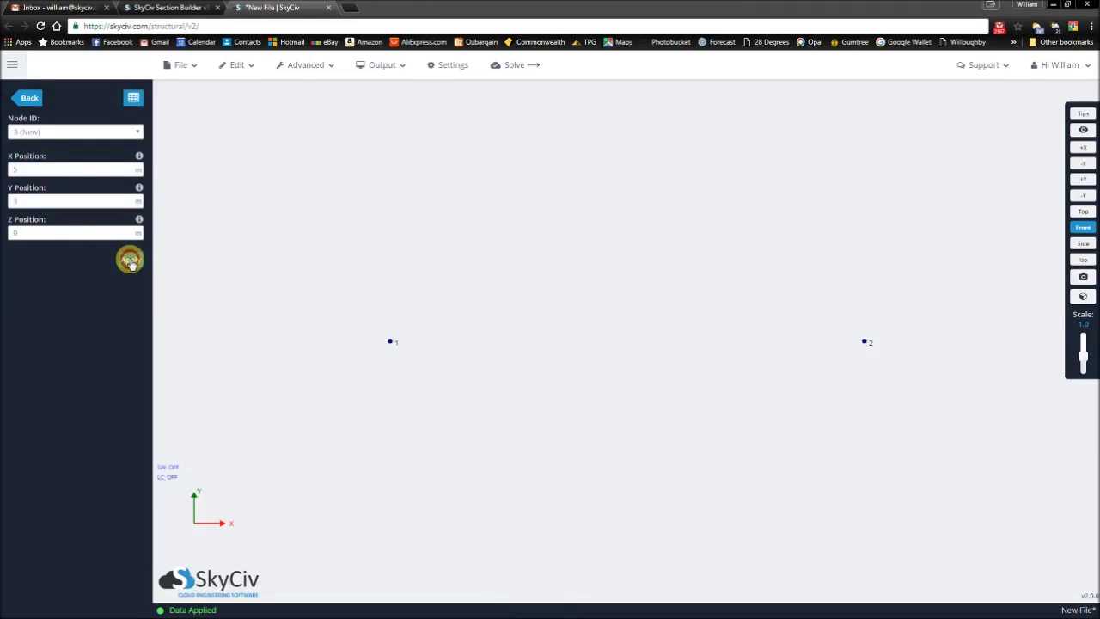
left_click(175, 9)
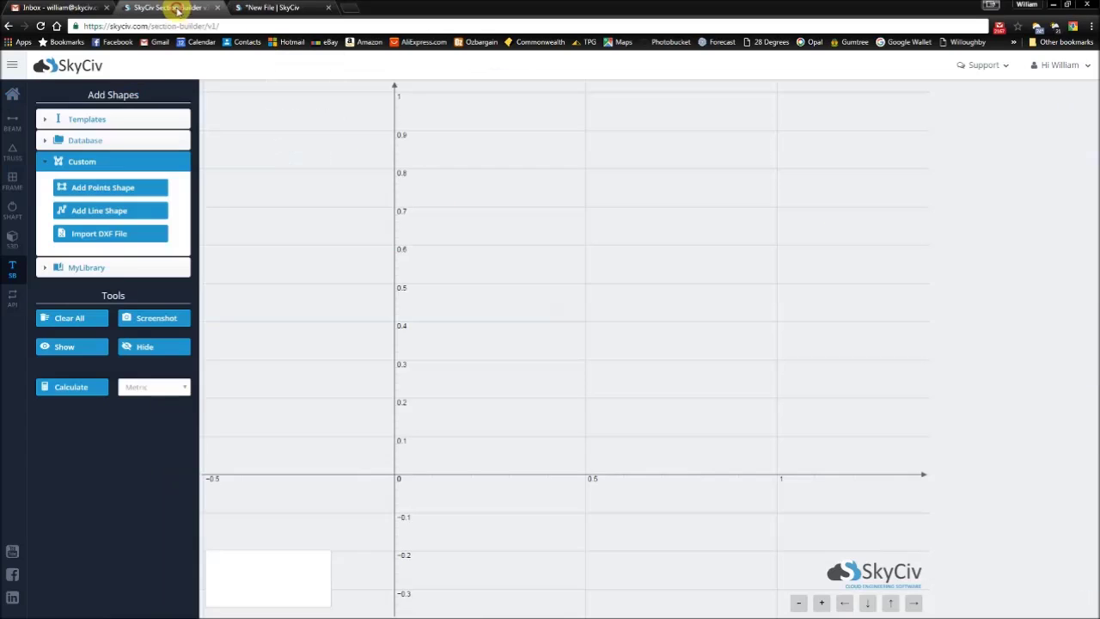
Add a Triangular template shape, clear the canvas, collapse Templates and return to S3D.
left_click(91, 119)
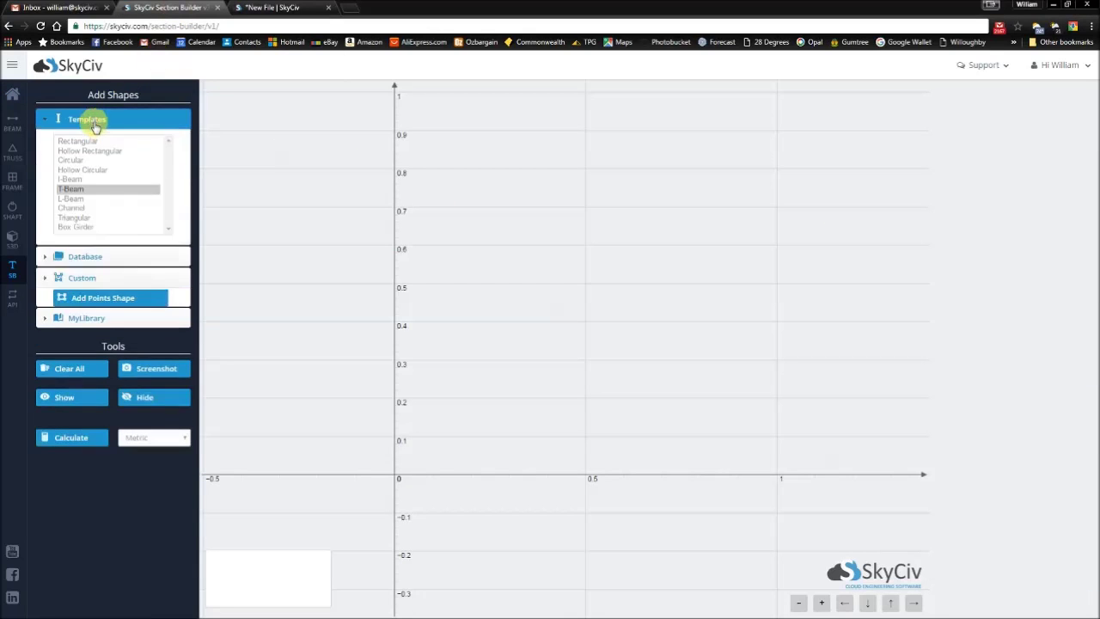
double_click(82, 220)
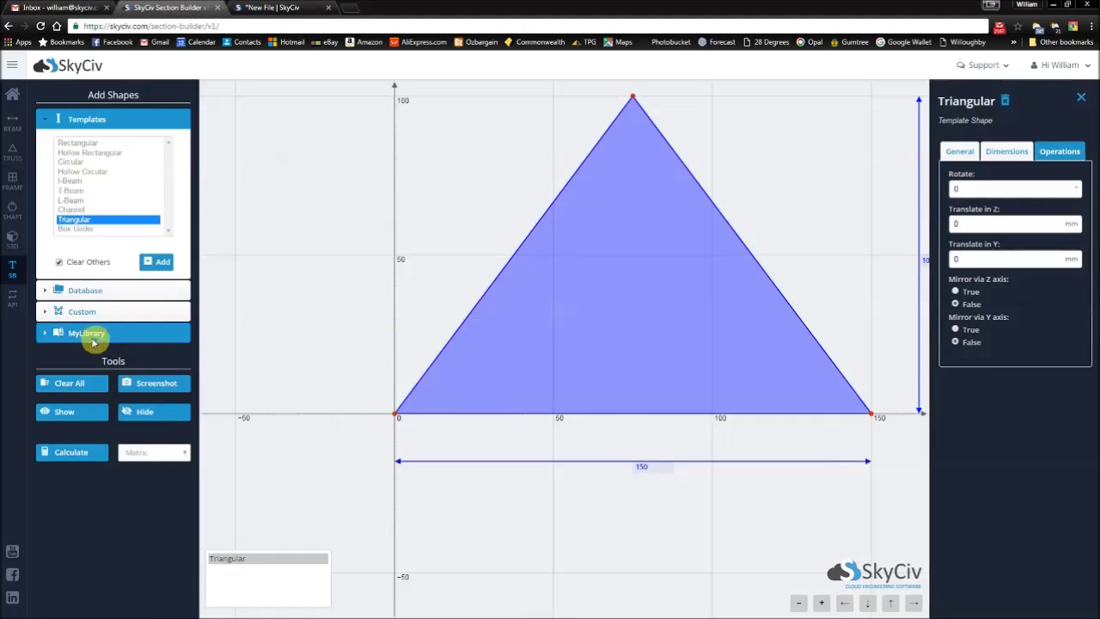
left_click(88, 381)
left_click(123, 117)
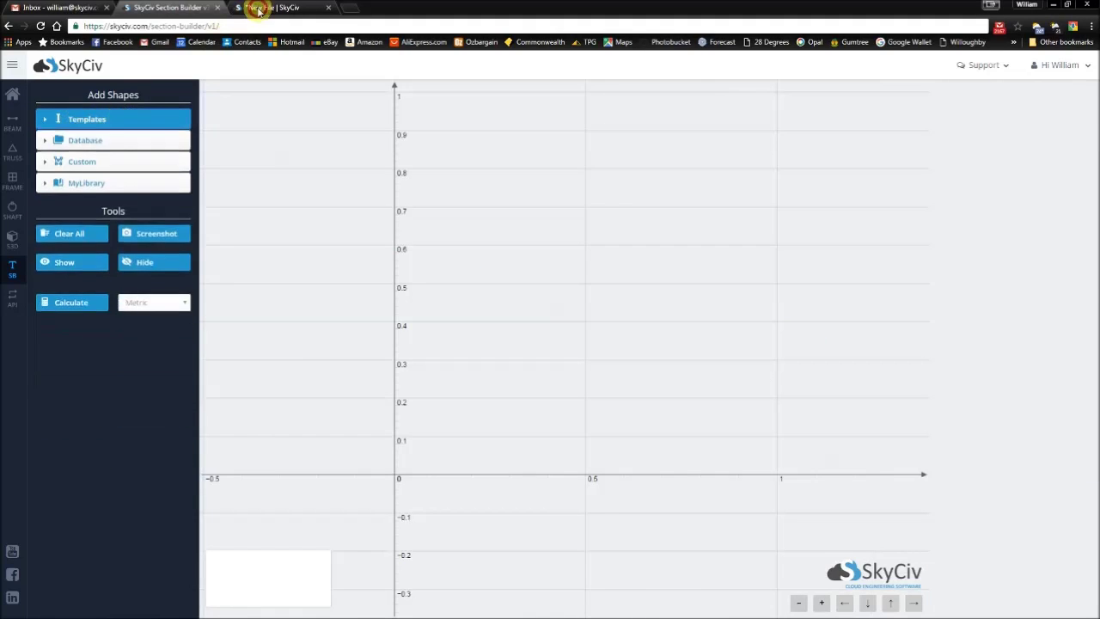
left_click(258, 10)
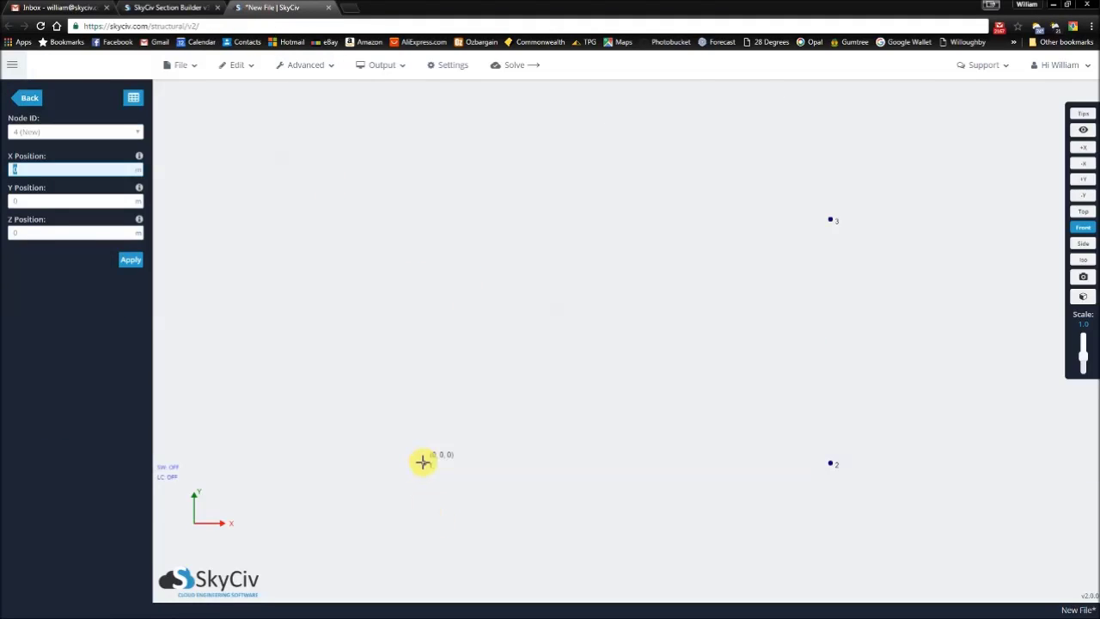
Draw members from node 1 to node 2, node 2 to node 3, and back to node 1.
left_click(423, 462)
left_click(830, 463)
left_click(830, 219)
left_click(830, 217)
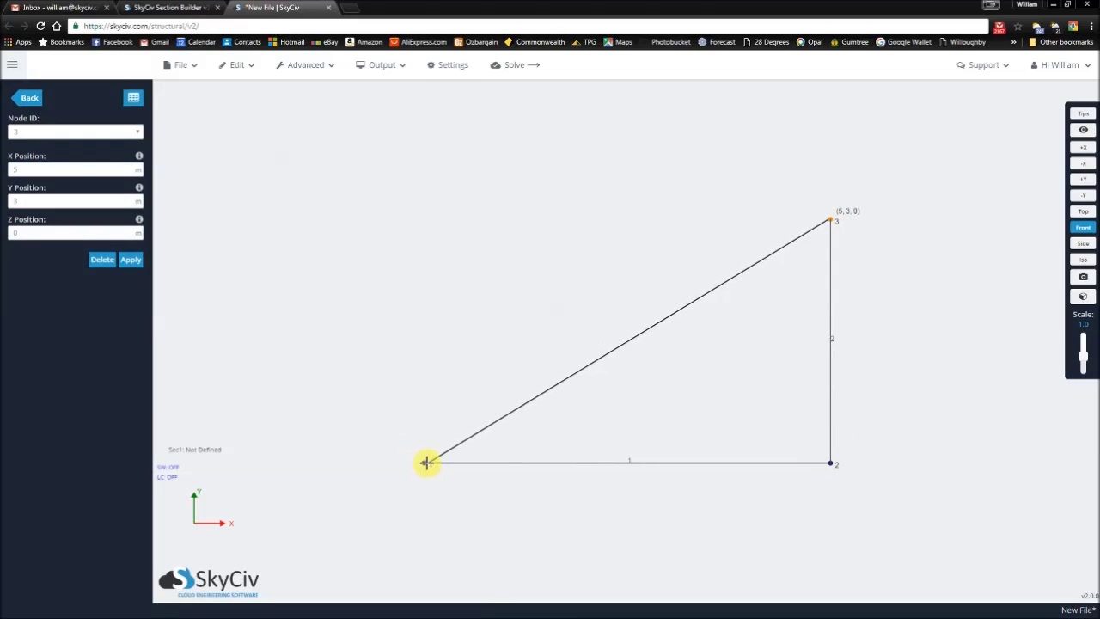
left_click(425, 462)
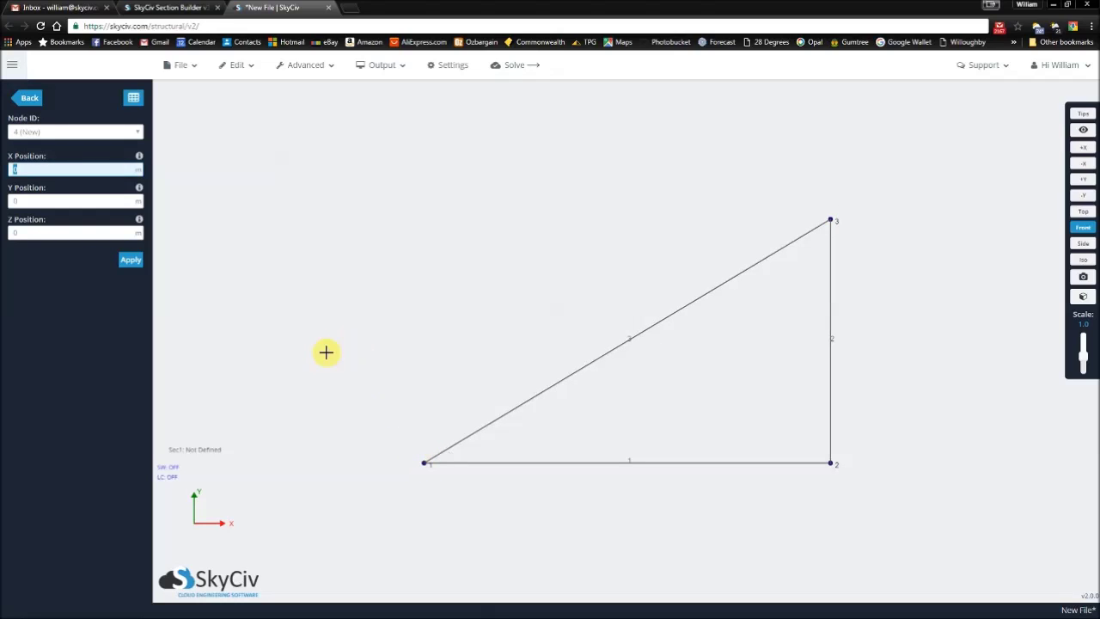
left_click(193, 68)
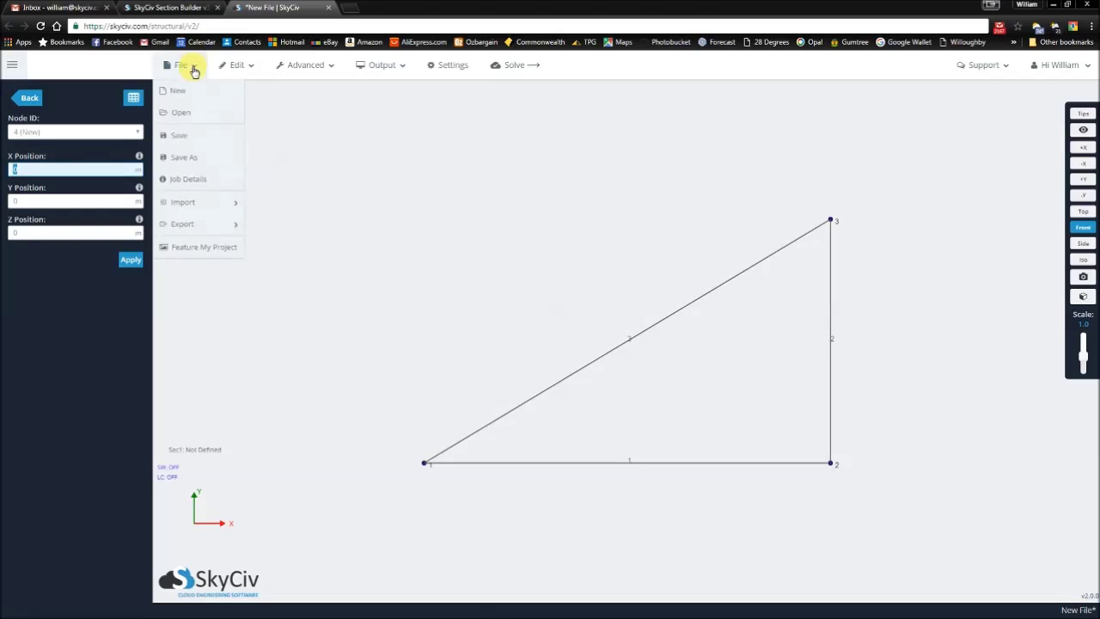
Set DXF export to 2D Lines in the XY (Front) plane with 2D limits -1 to 1.
mouse_move(215, 222)
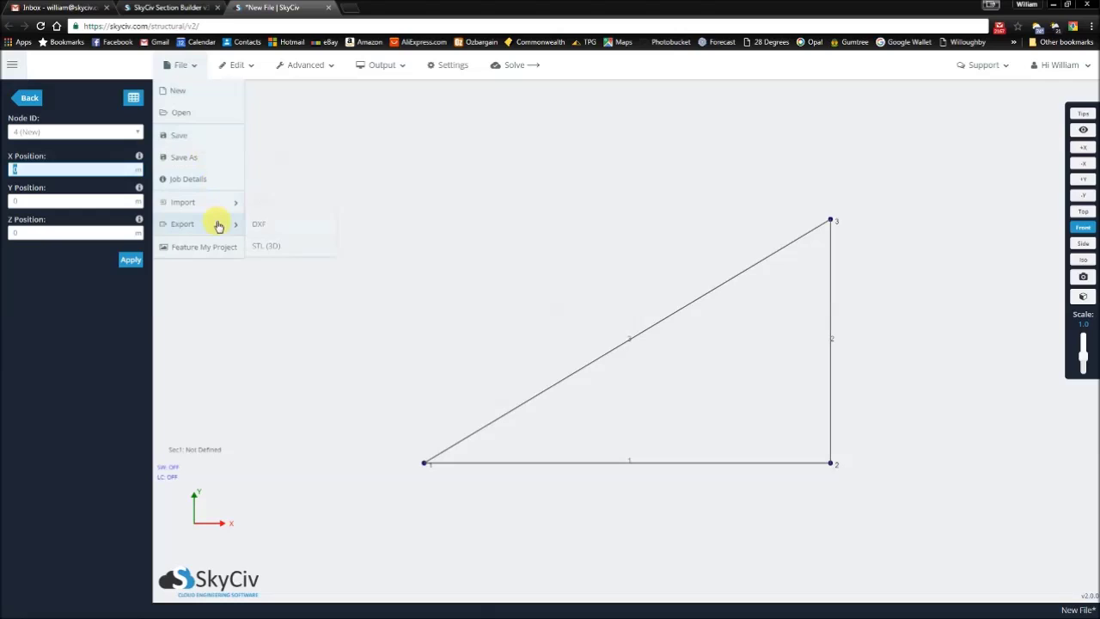
left_click(268, 226)
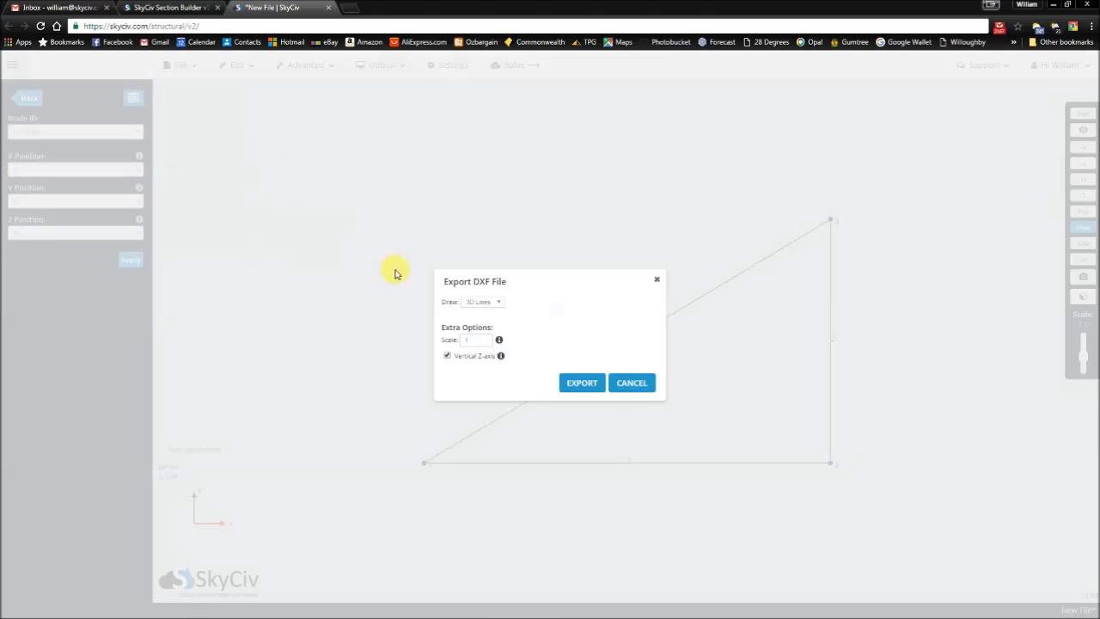
left_click(480, 302)
left_click(481, 311)
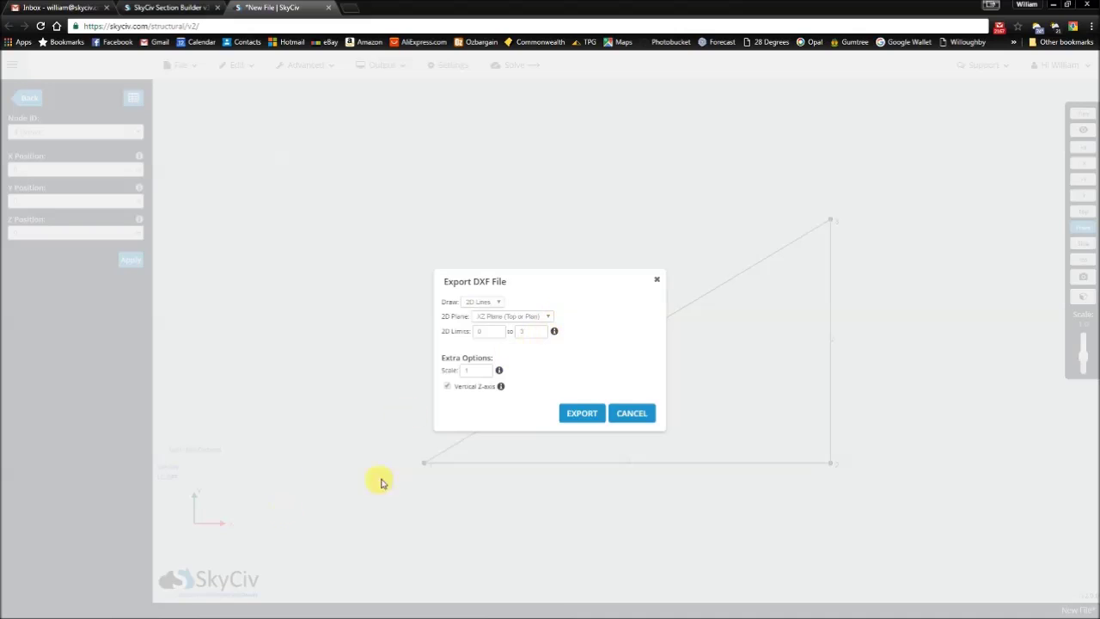
left_click(557, 322)
left_click(552, 329)
double_click(496, 335)
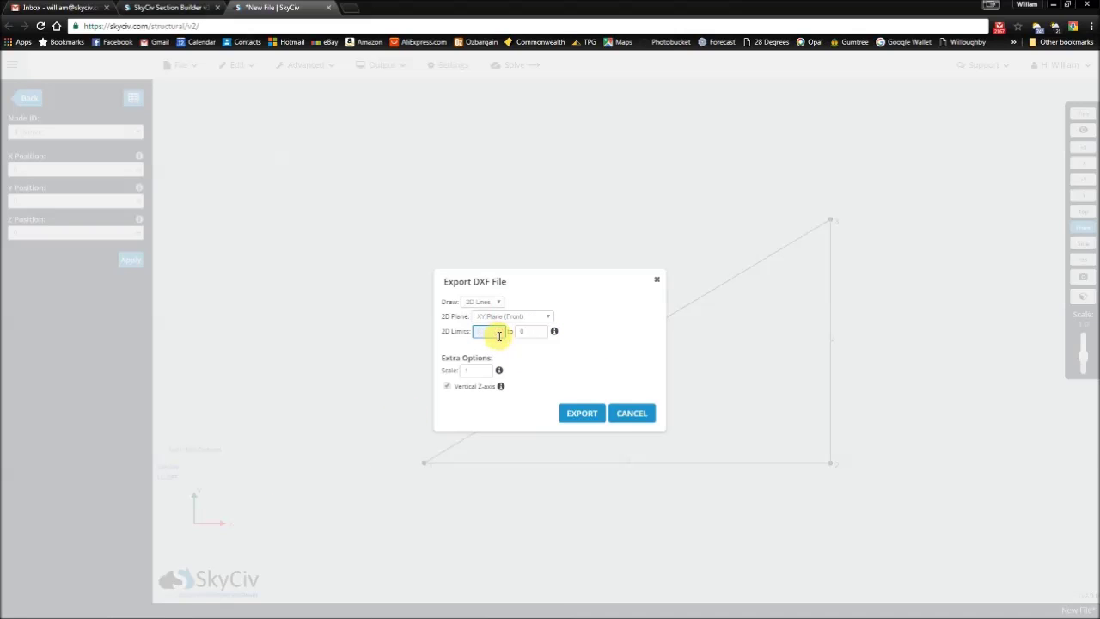
type("-1")
key("Tab")
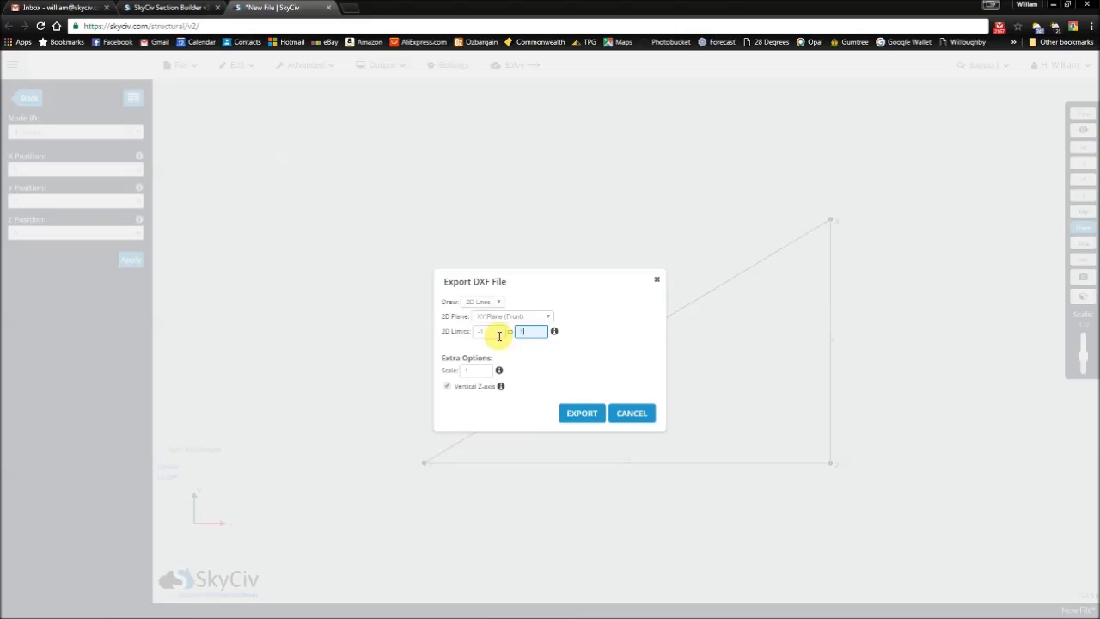
left_click(521, 360)
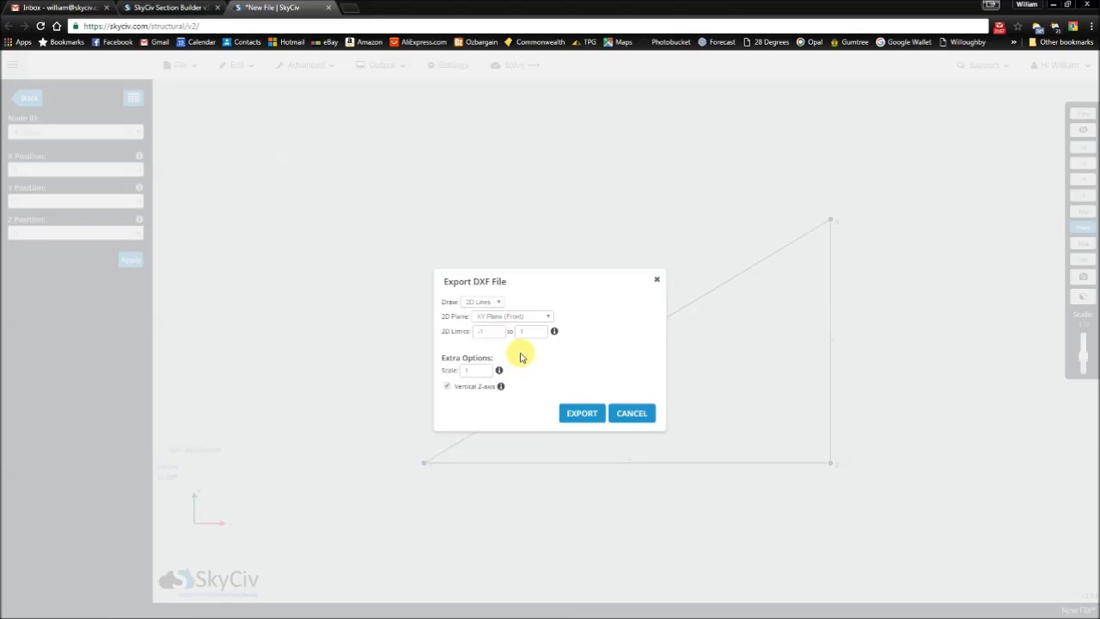
Export and save the DXF to the Desktop as RightTriangle.dxf.
left_click(579, 413)
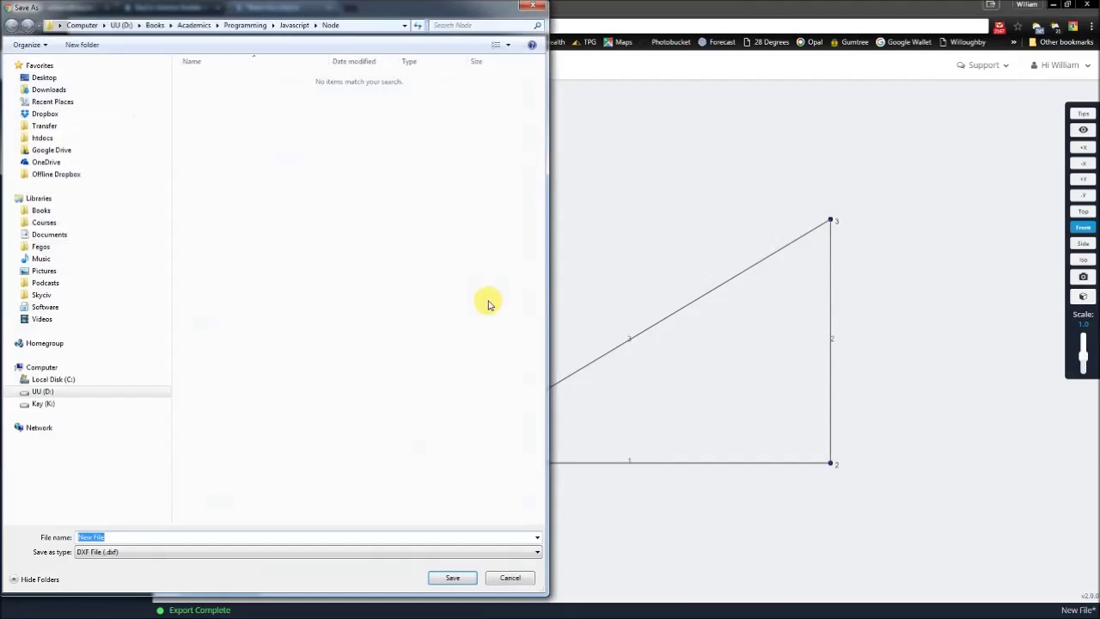
left_click(54, 78)
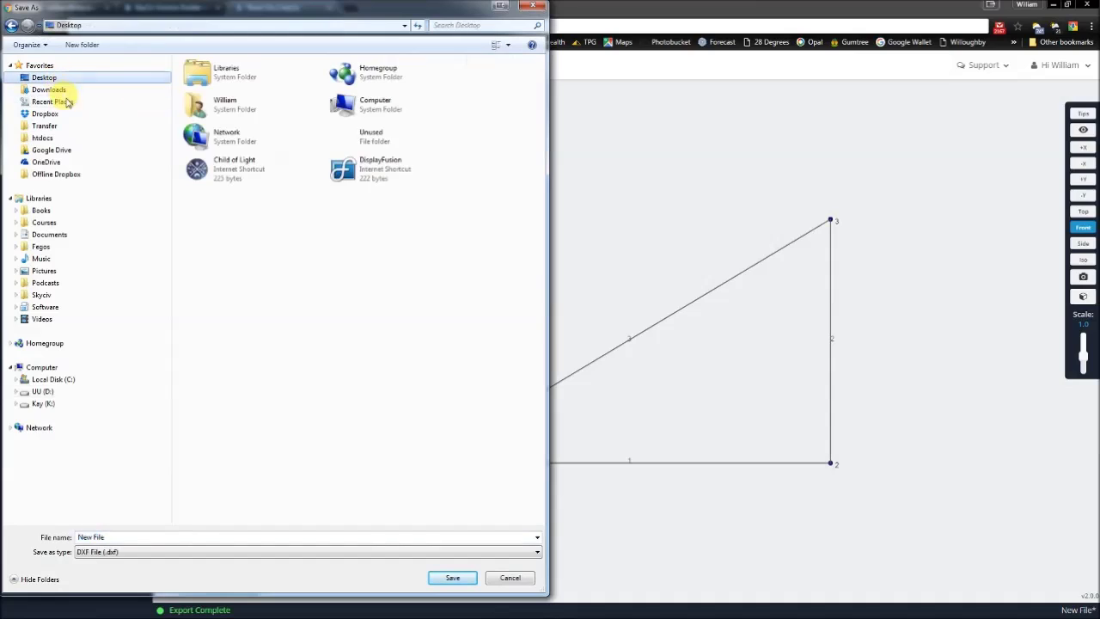
left_click(158, 535)
type("RightTriang")
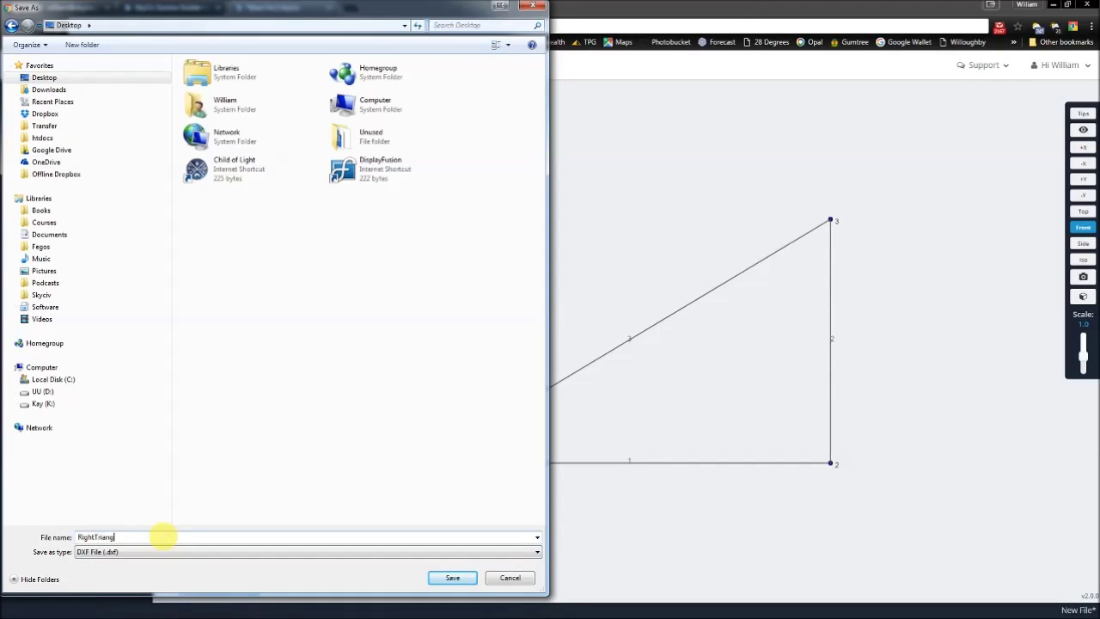
left_click(435, 581)
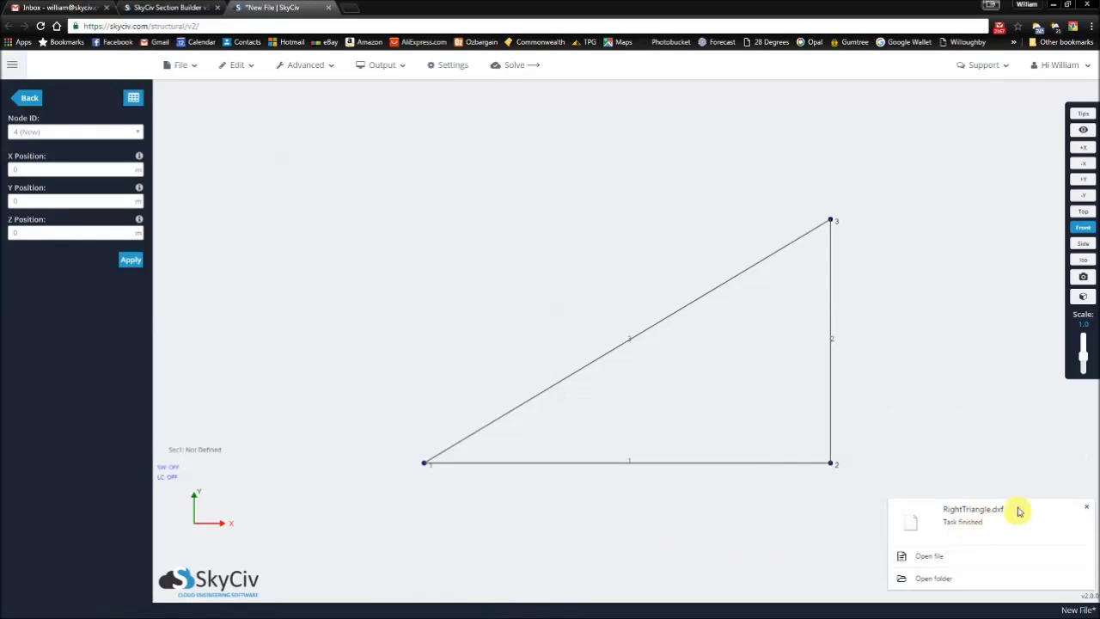
Import RightTriangle.dxf from the Desktop as a custom DXF shape and select the triangle.
left_click(1086, 508)
left_click(142, 7)
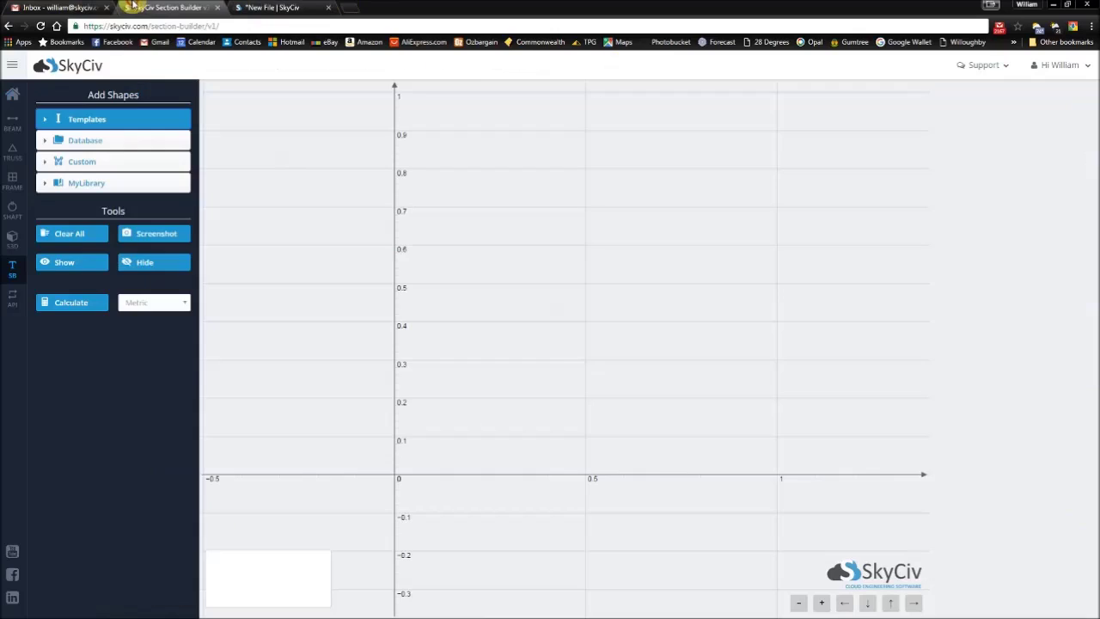
left_click(96, 161)
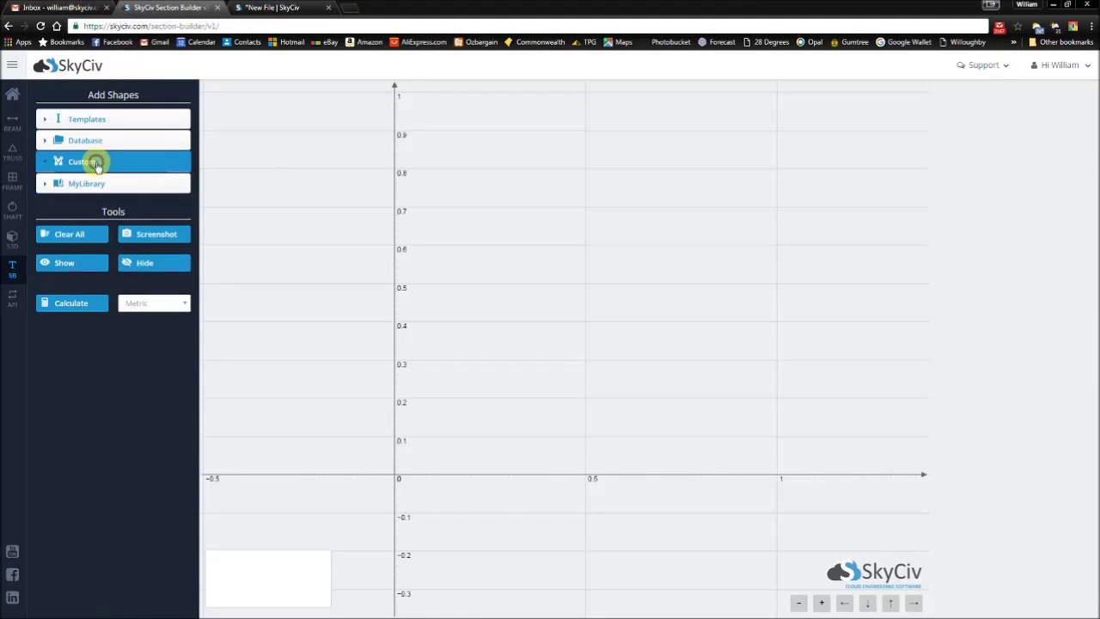
right_click(106, 238)
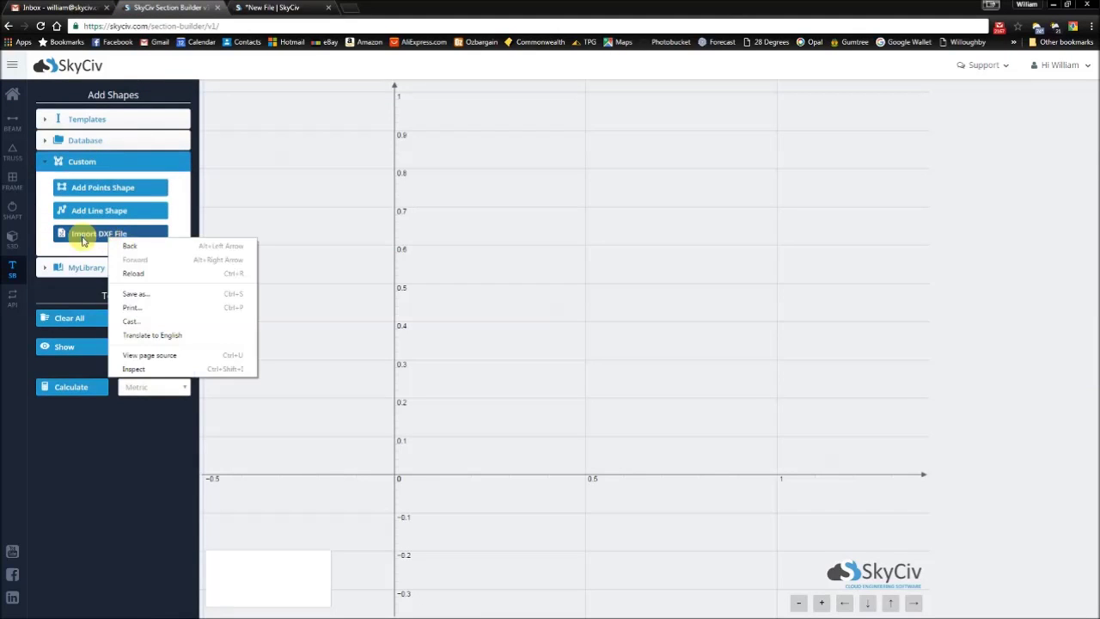
left_click(82, 239)
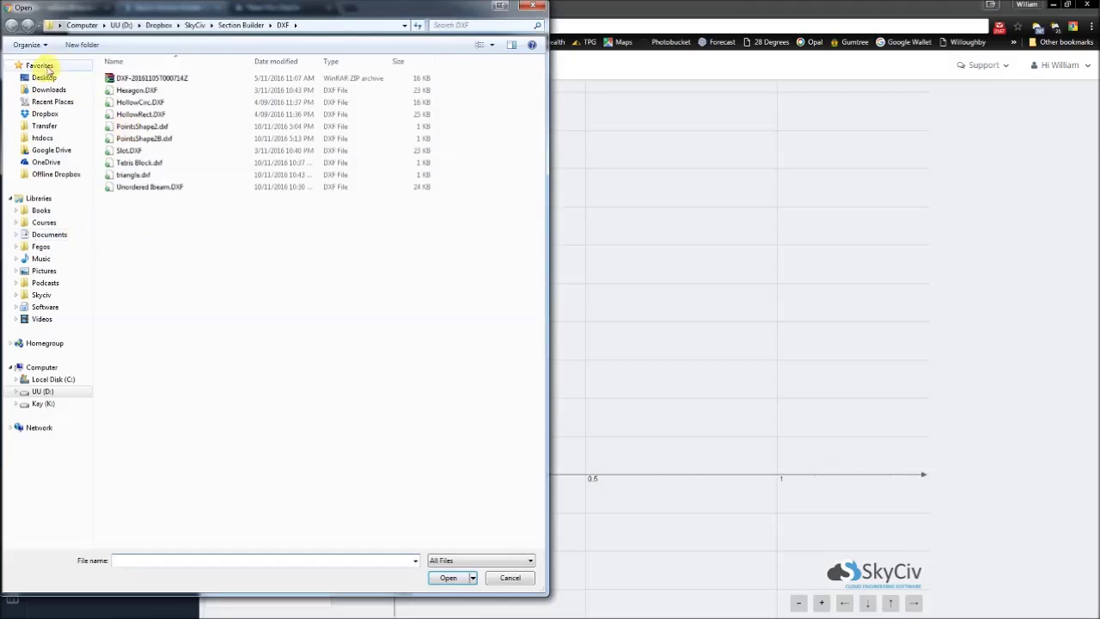
left_click(43, 78)
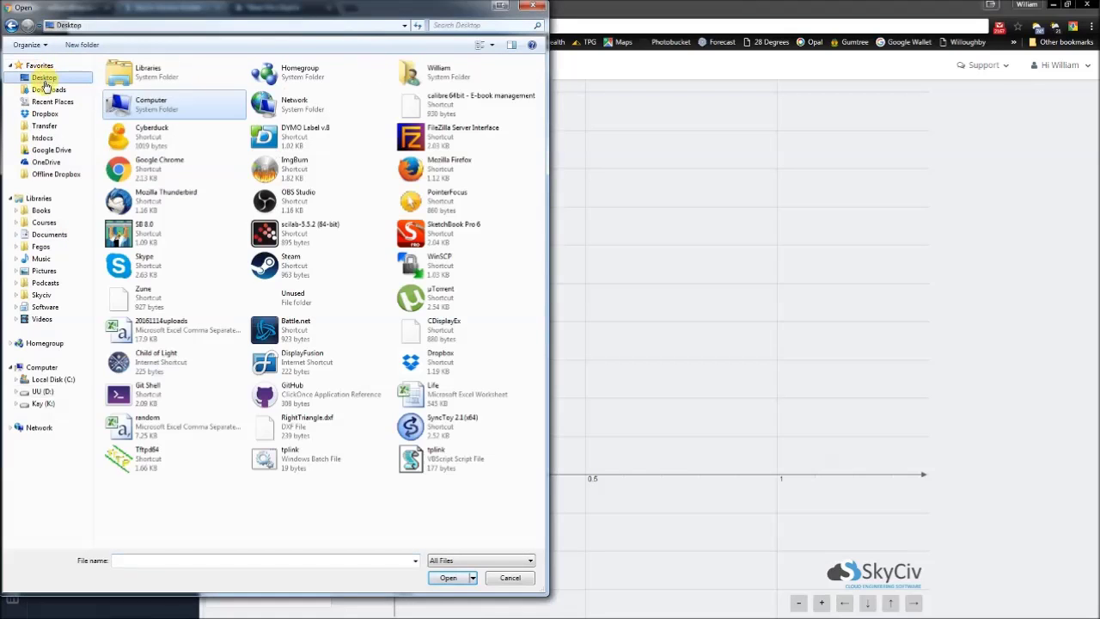
double_click(309, 426)
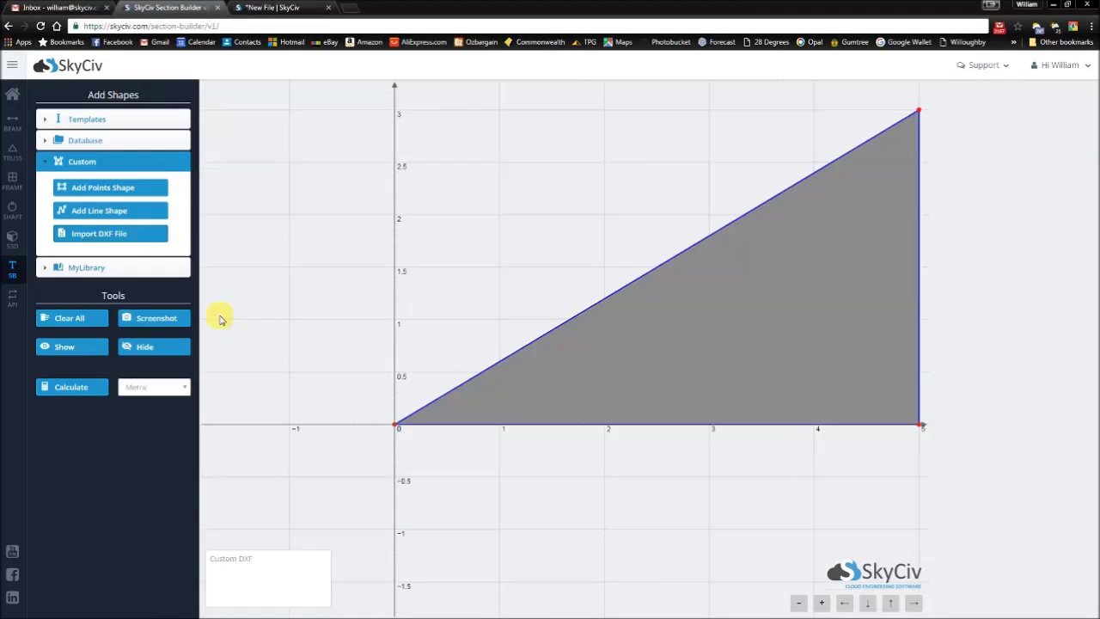
left_click(872, 228)
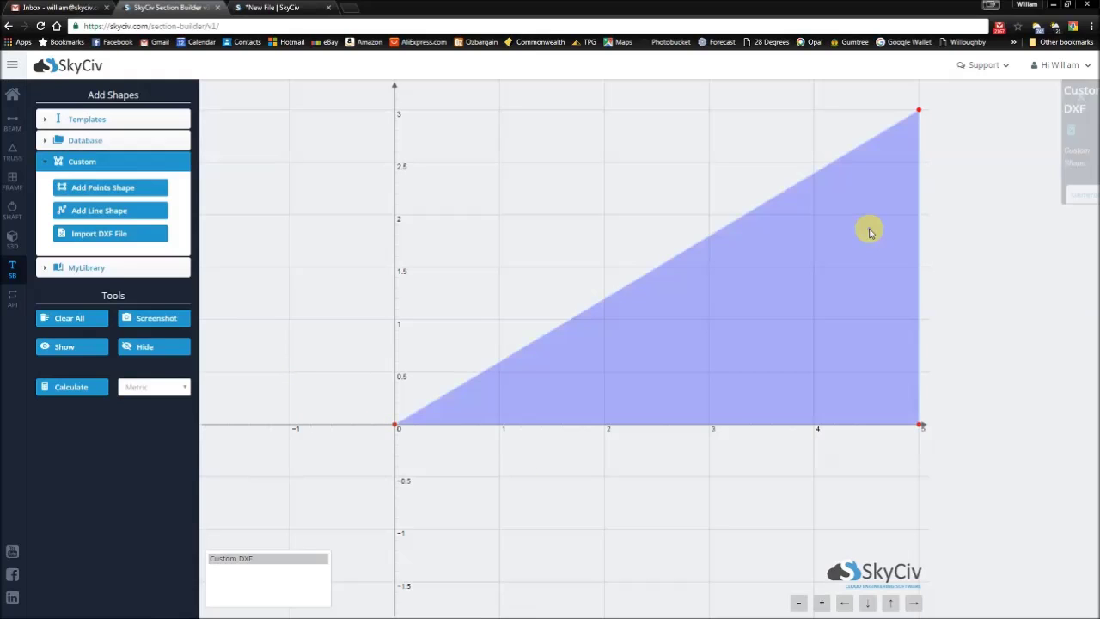